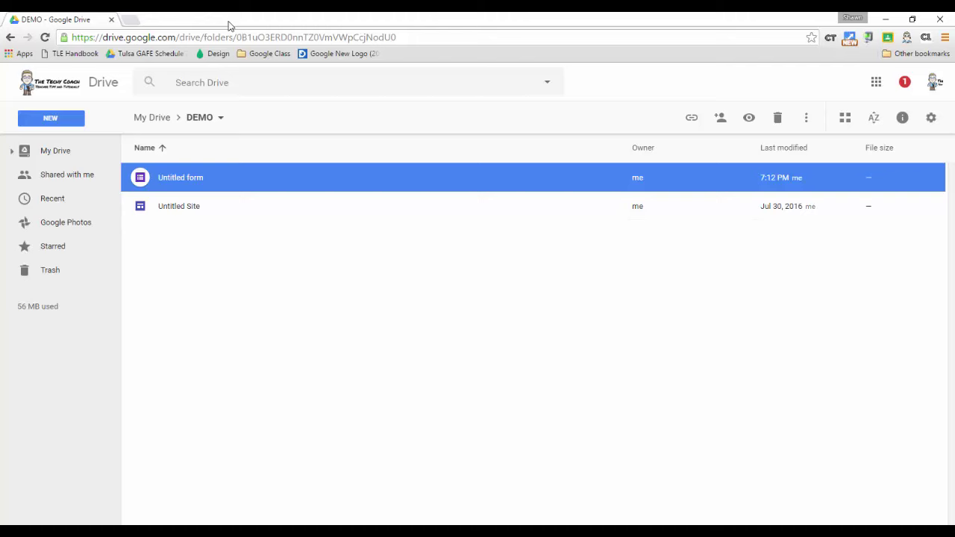
- Open the untitled form and illustrate the Apple question's first option with the red apple picture from an image search for "apple"
double_click(180, 184)
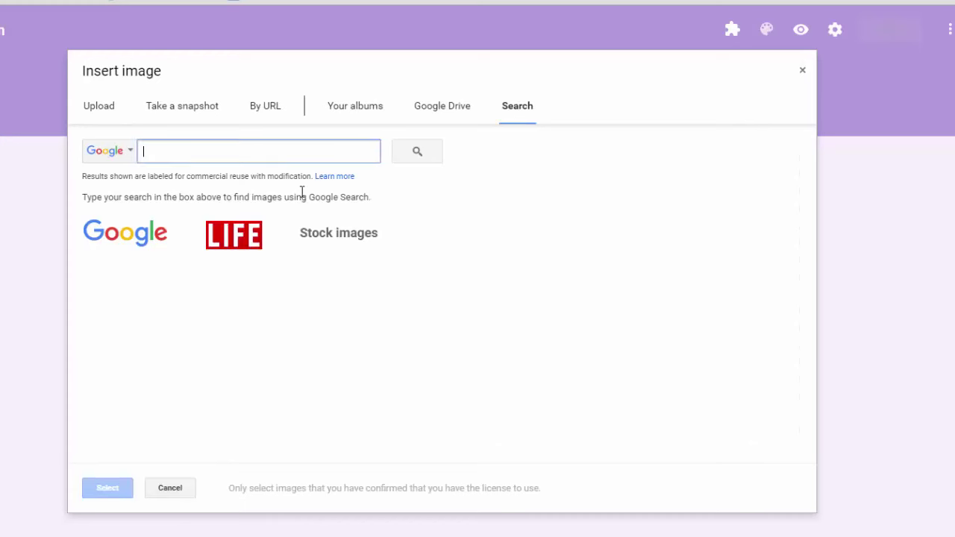
text(apple)
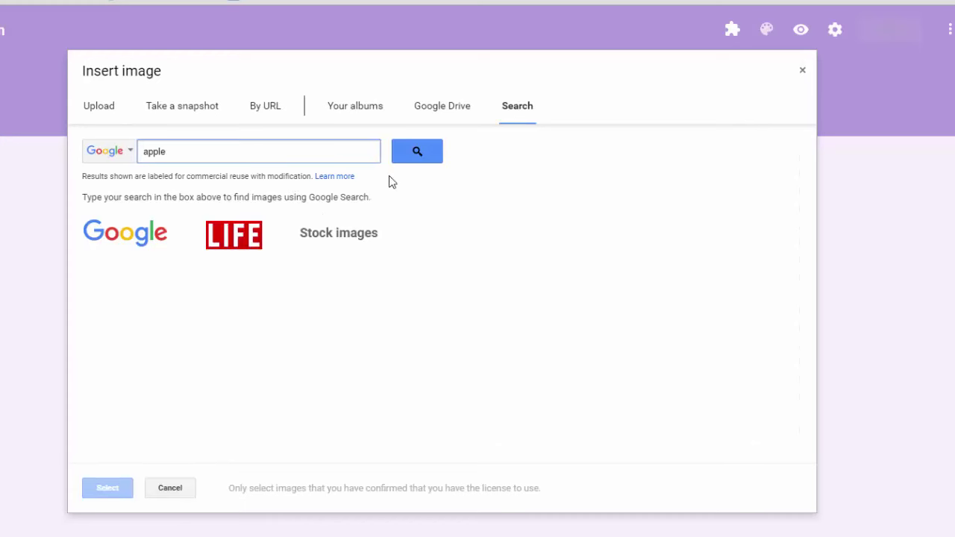
click(402, 157)
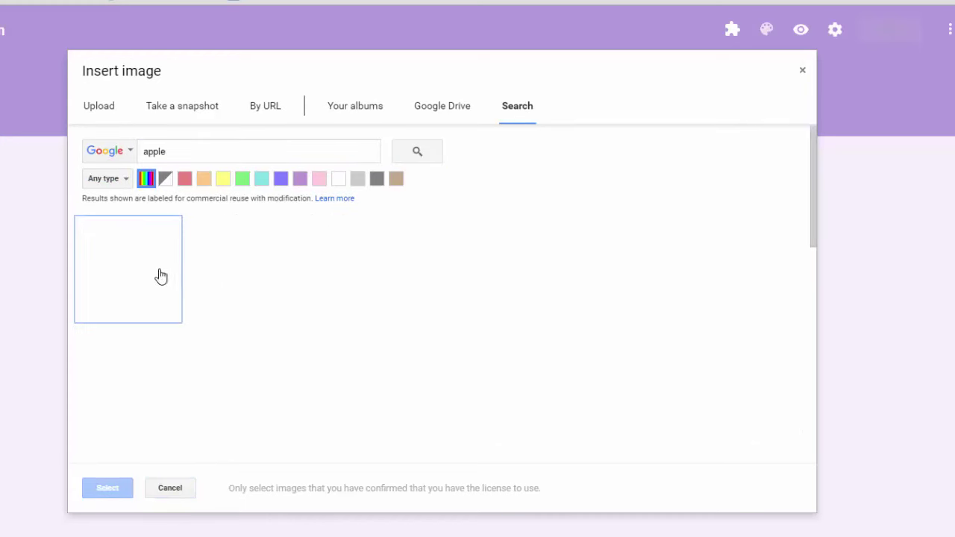
click(242, 300)
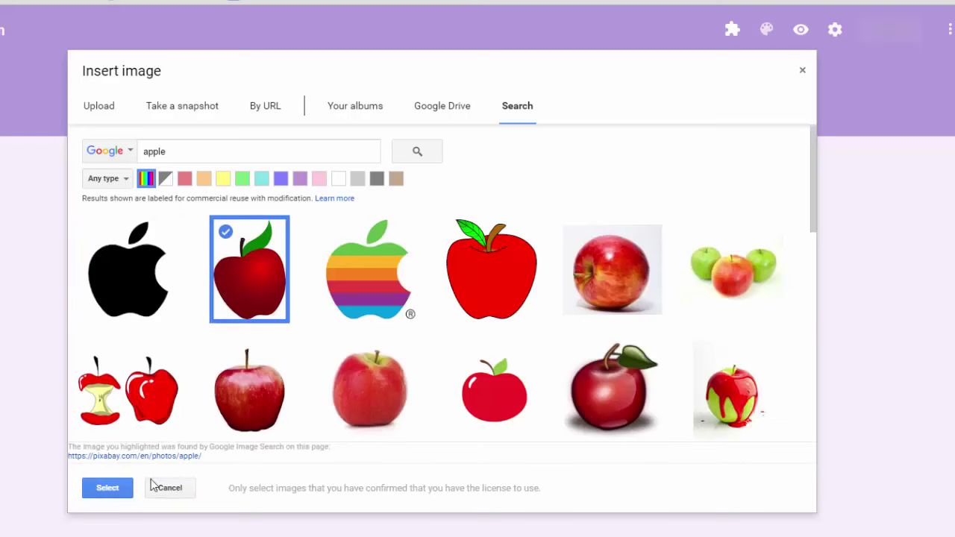
click(108, 488)
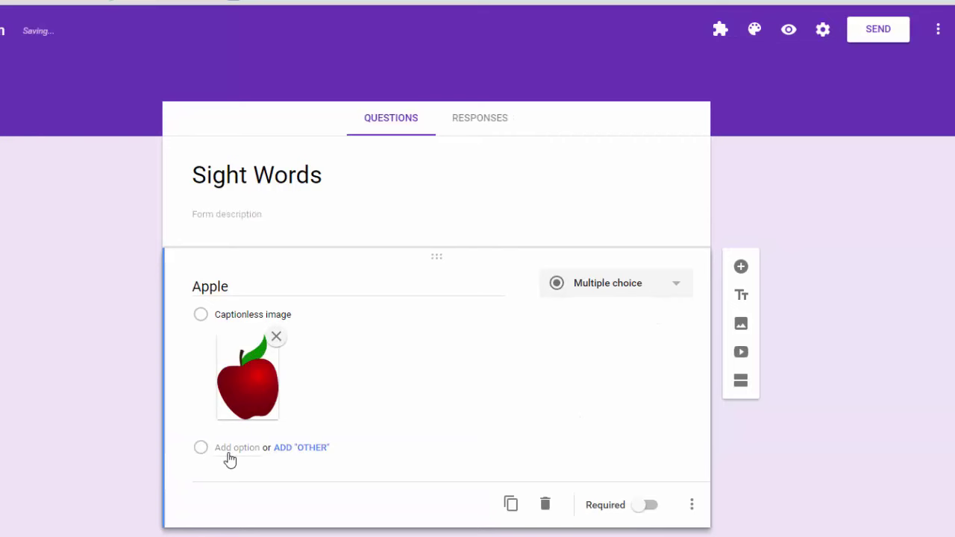
- Add a second option to the Apple question with a single yellow banana picture from an image search for "banana"
click(227, 449)
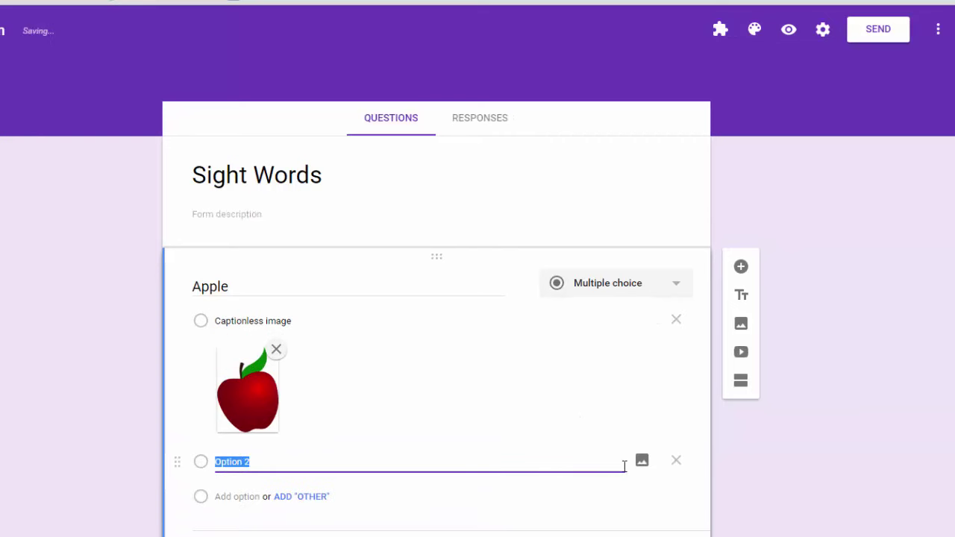
click(641, 461)
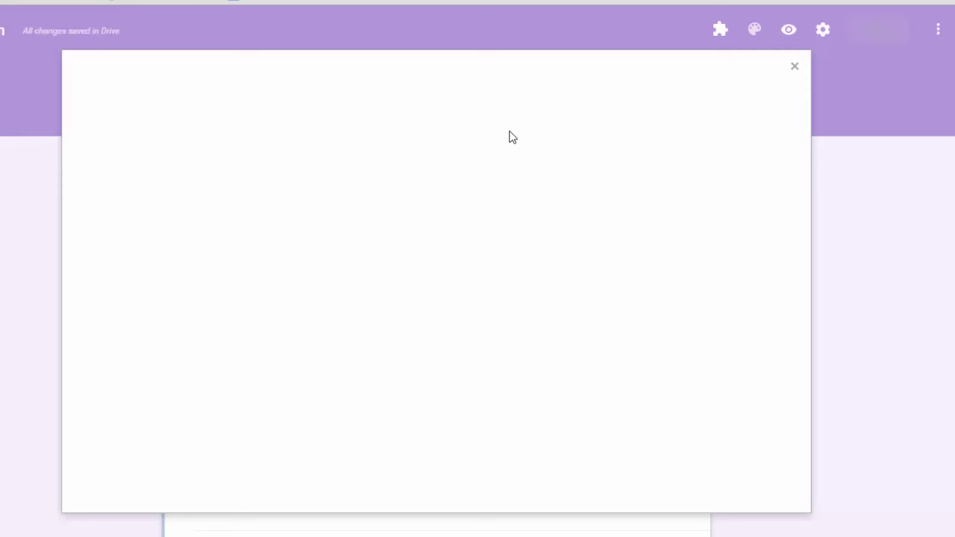
click(507, 105)
click(262, 150)
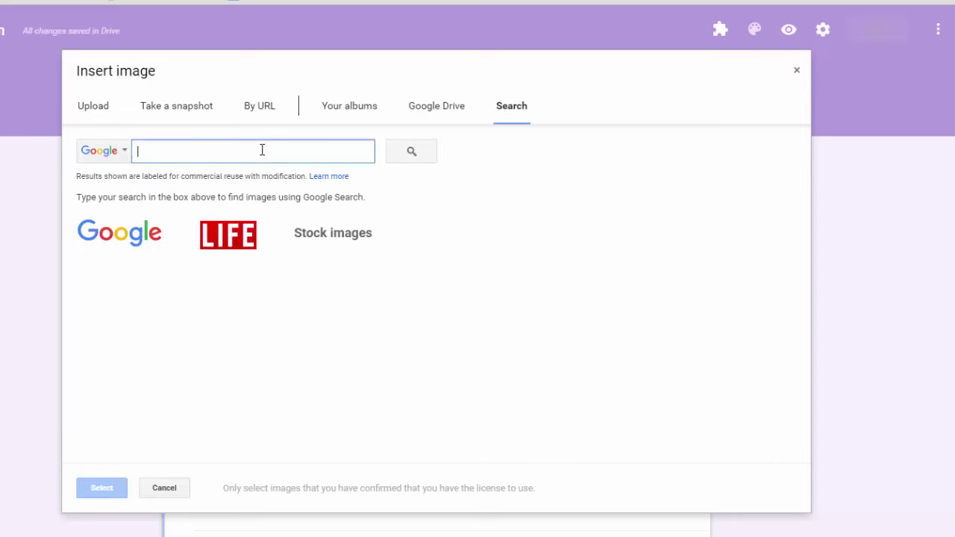
text(banana)
key(Return)
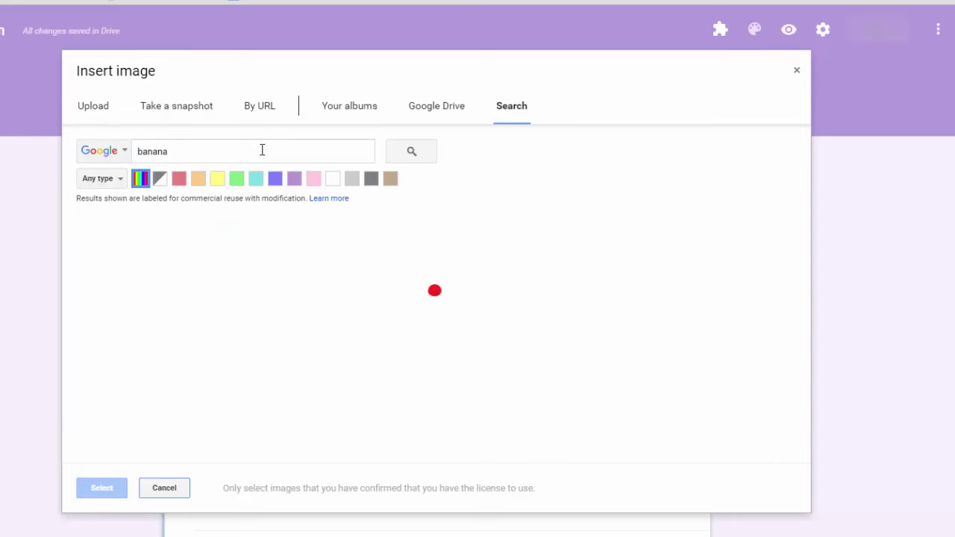
click(206, 373)
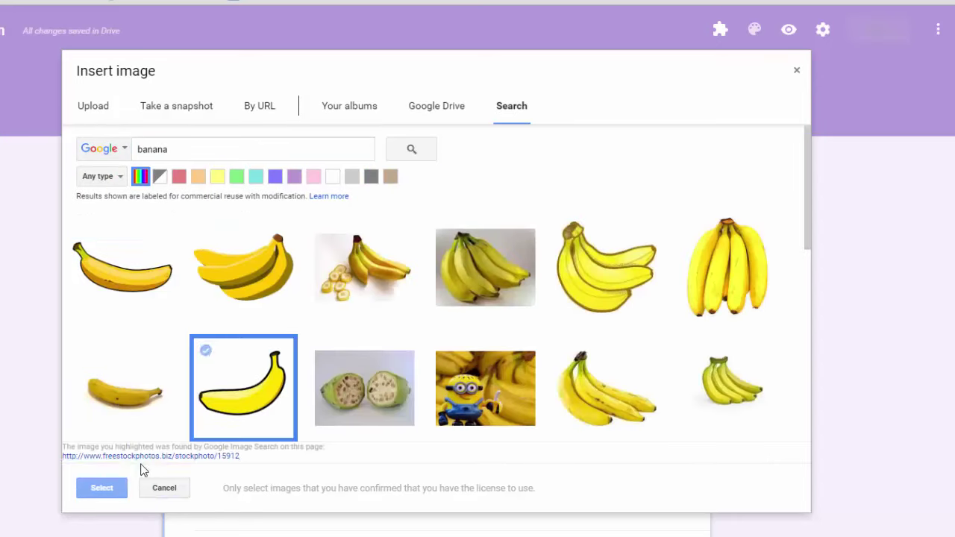
click(102, 488)
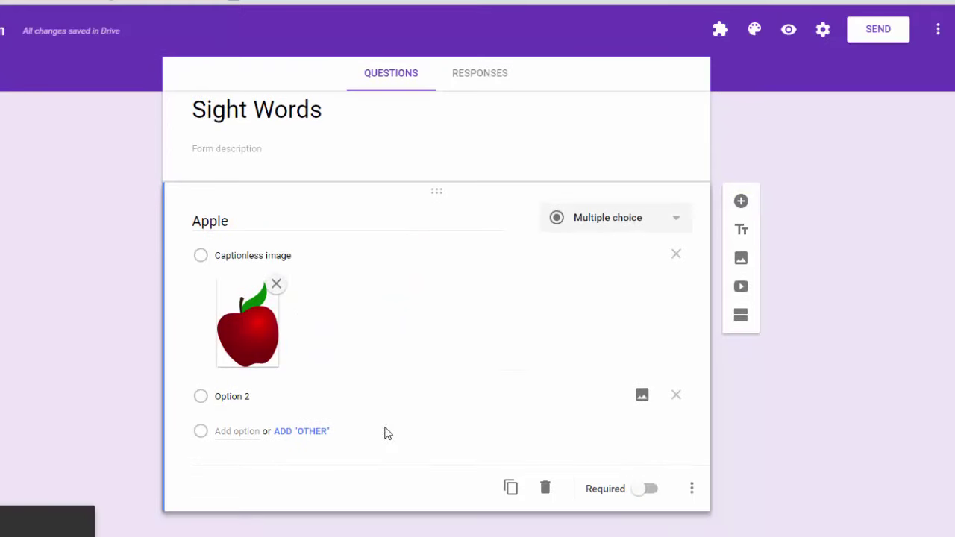
- Add a third option to the Apple question with the leafy, halved orange picture from an image search for "orange"
click(237, 438)
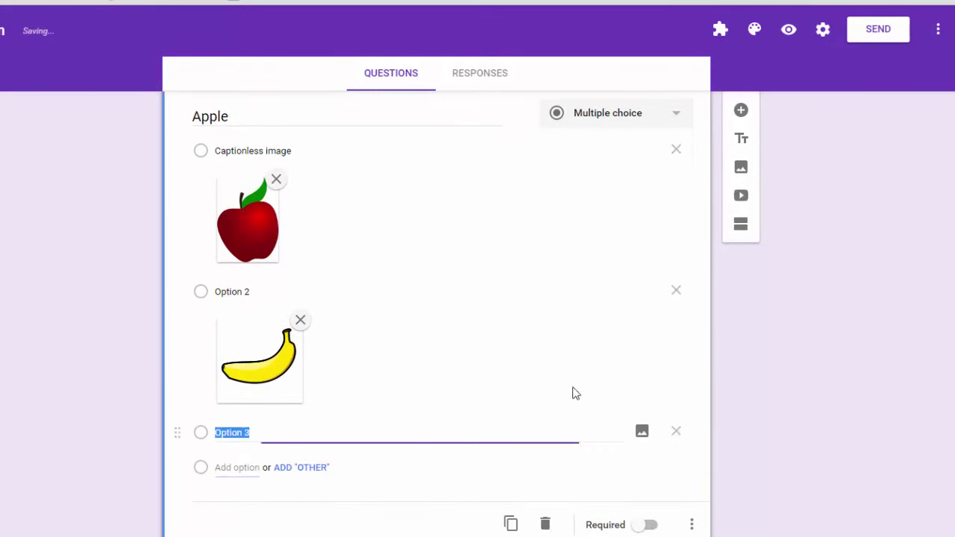
click(641, 432)
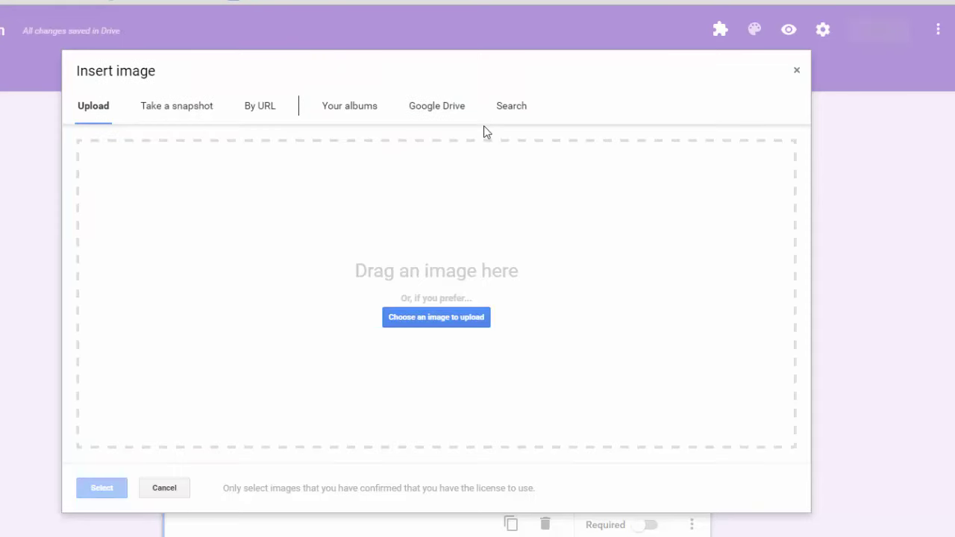
click(510, 107)
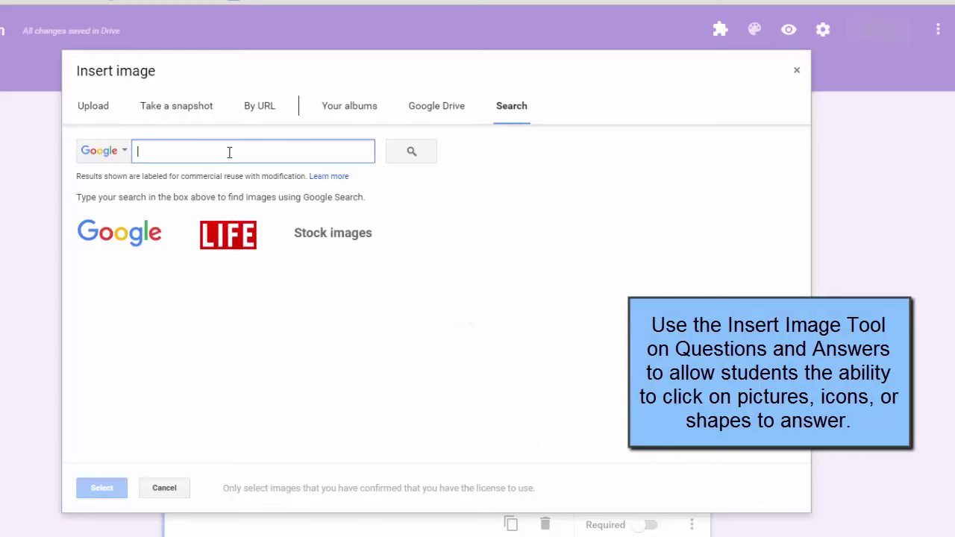
text(orange)
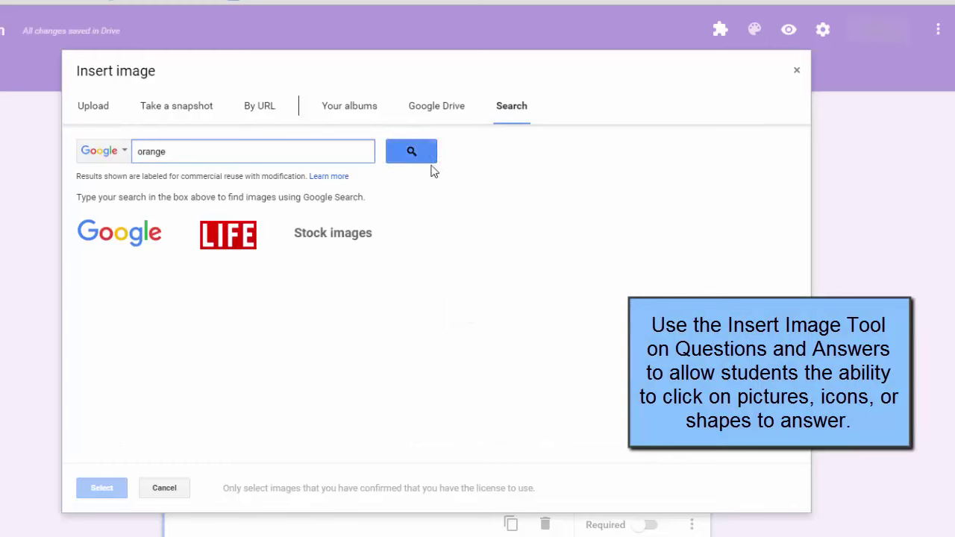
click(417, 154)
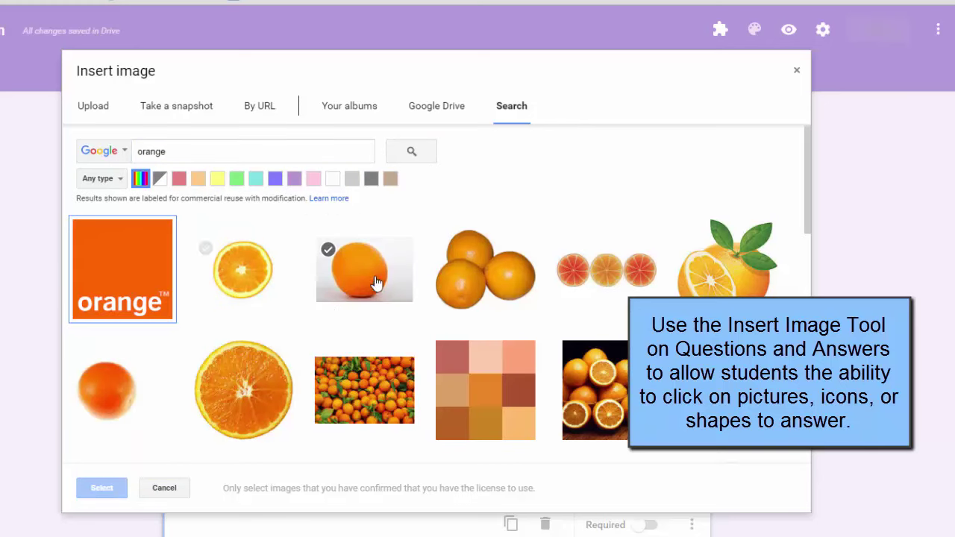
click(709, 284)
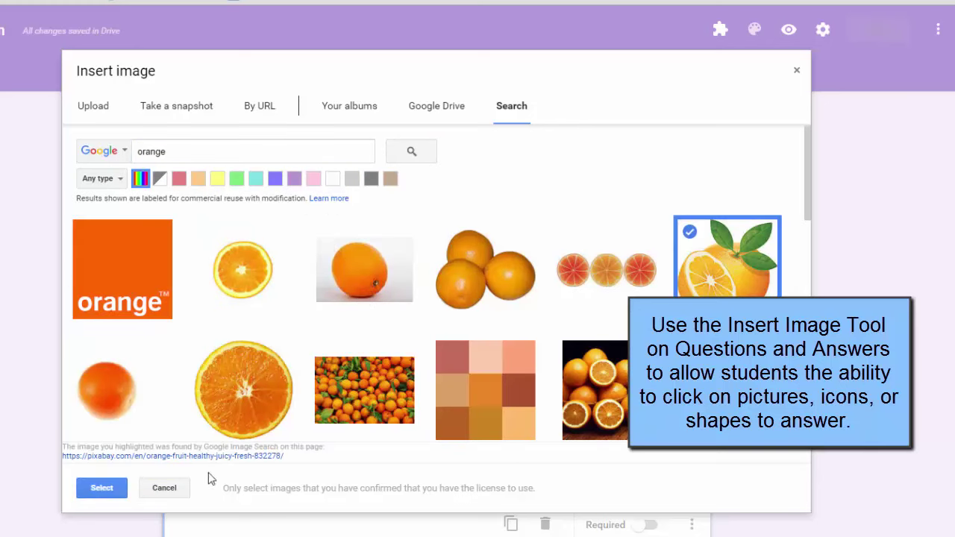
click(90, 488)
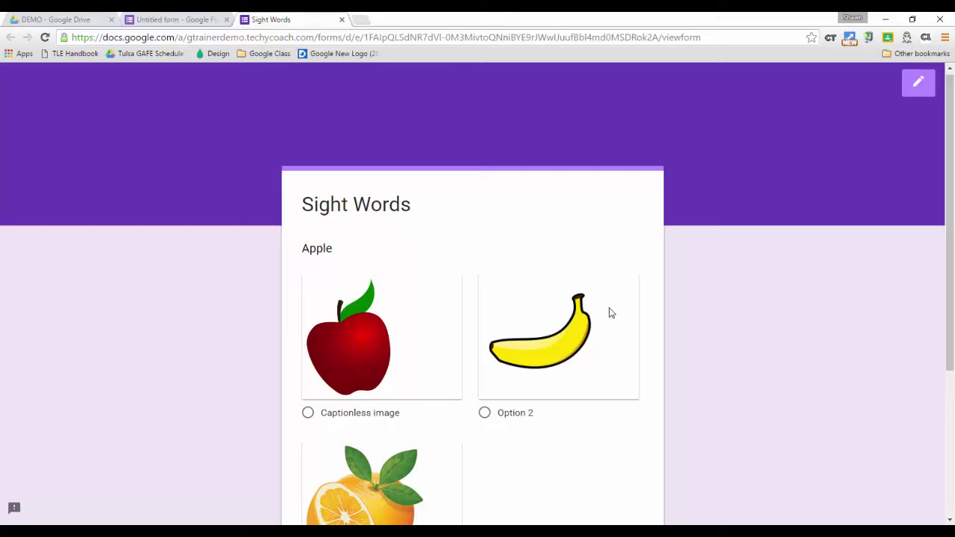
- Submit a test response to the live Sight Words form choosing the apple picture, and close the live form
scroll(608, 311, down, 3)
click(380, 163)
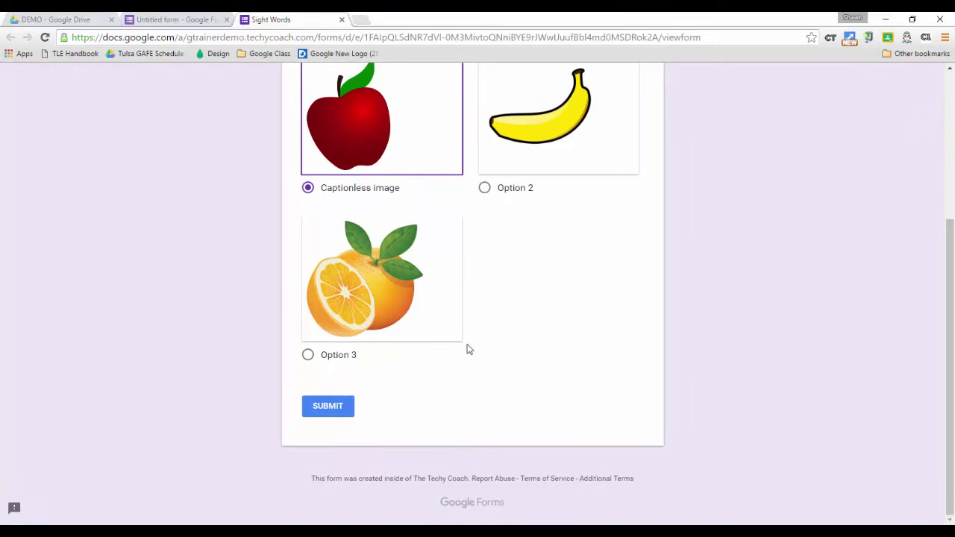
scroll(303, 341, up, 3)
scroll(276, 305, down, 3)
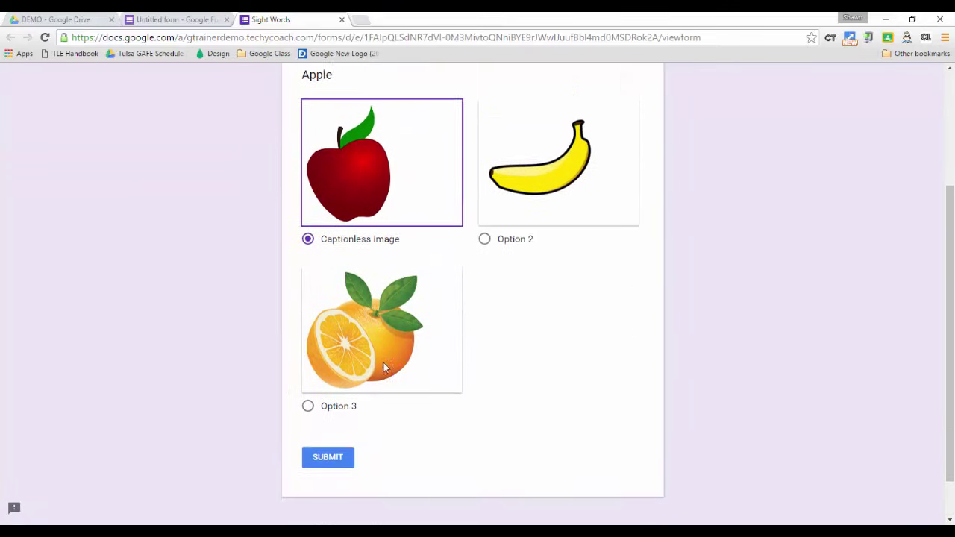
click(338, 407)
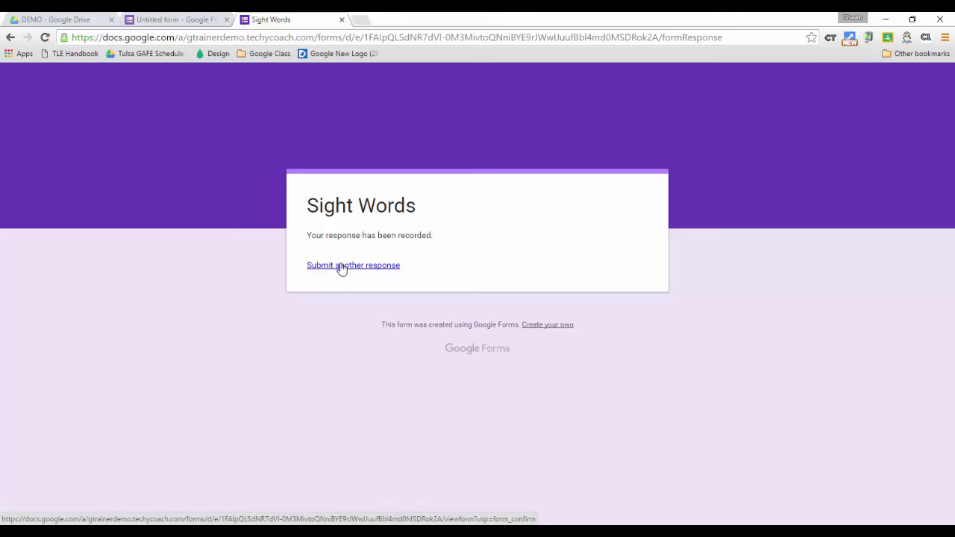
click(342, 20)
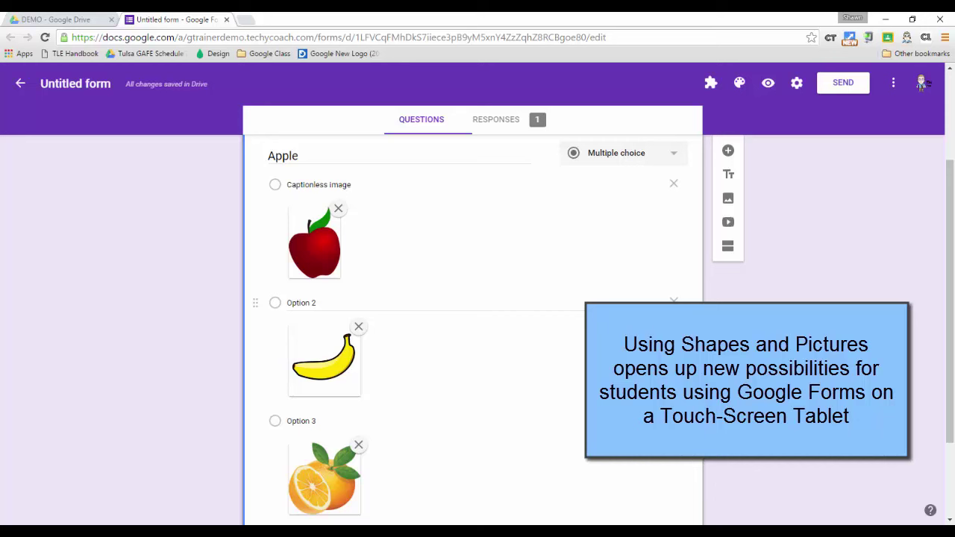
- Add a new multiple choice question after the Apple question and insert a green triangle as its image, searching for "triangle"
scroll(535, 304, down, 2)
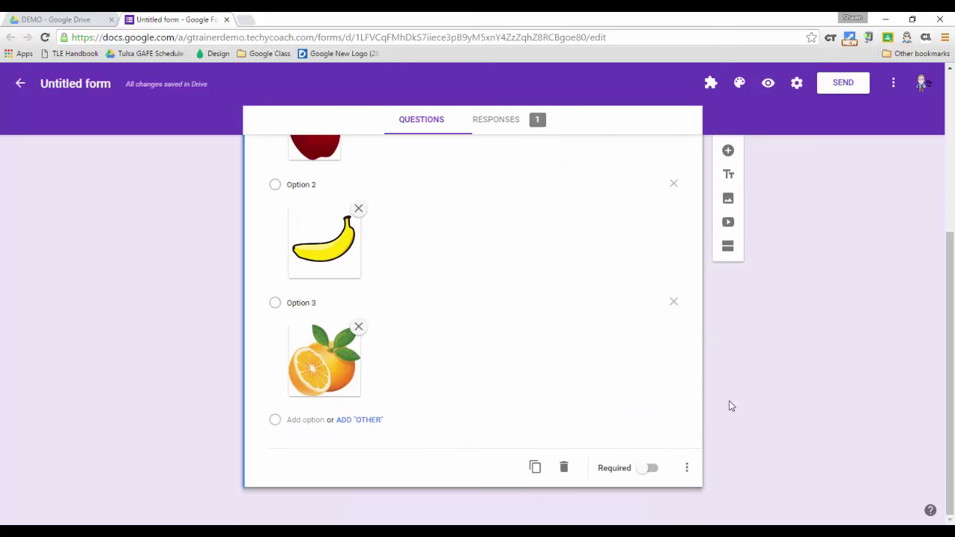
click(728, 150)
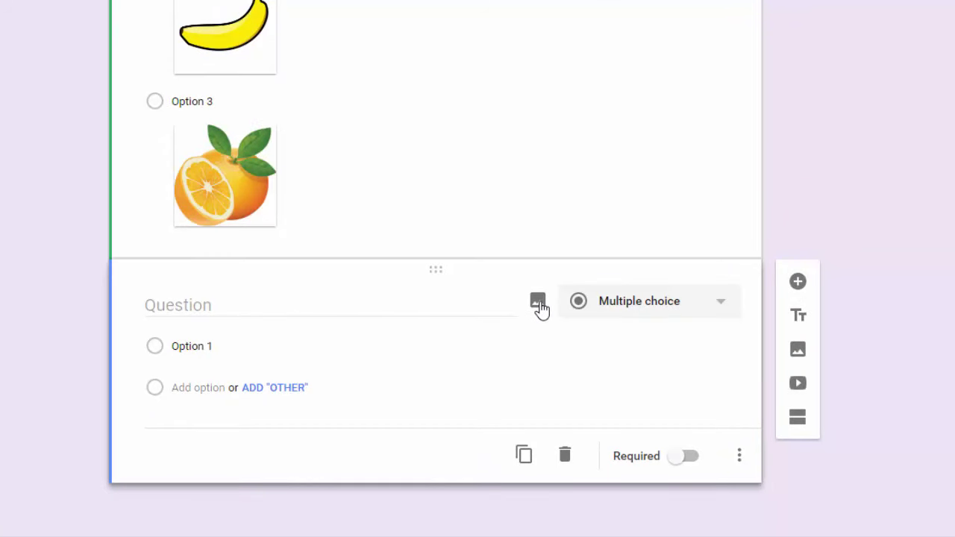
click(538, 301)
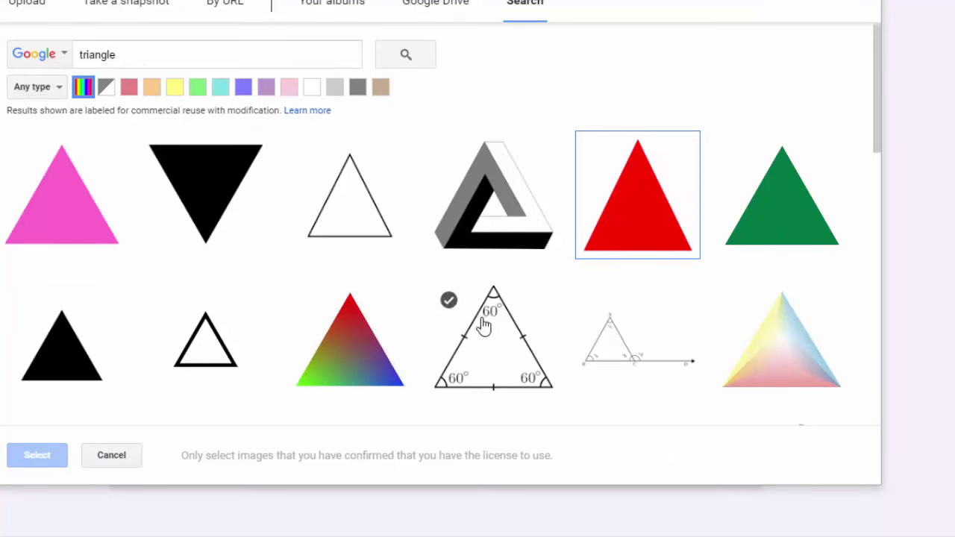
click(769, 212)
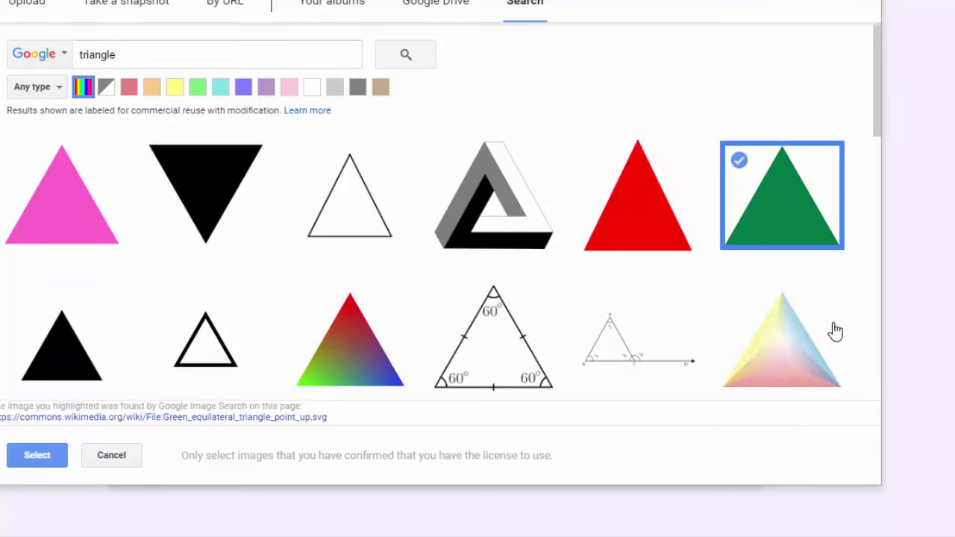
click(37, 456)
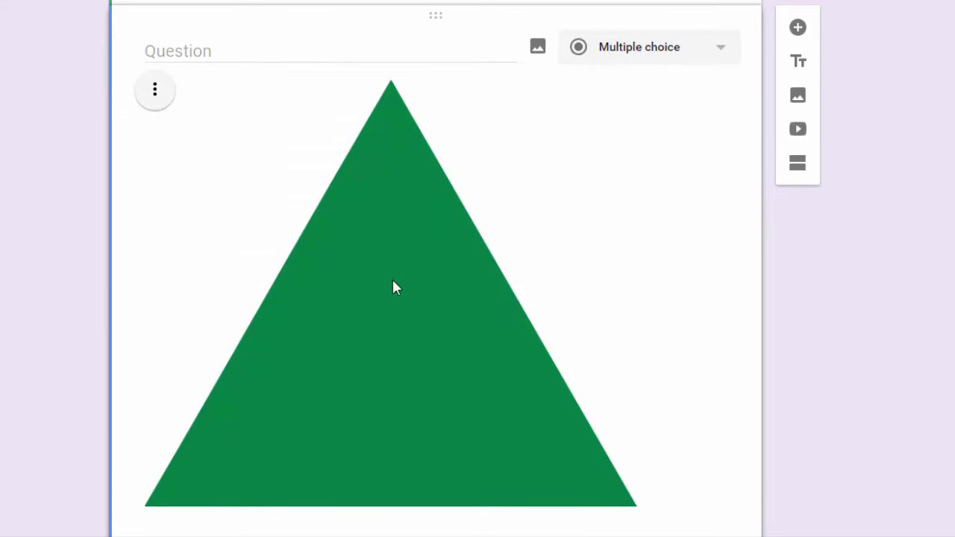
- Give the green triangle question the answer options Triangle, Square and Rectangle
scroll(426, 307, down, 2)
click(203, 396)
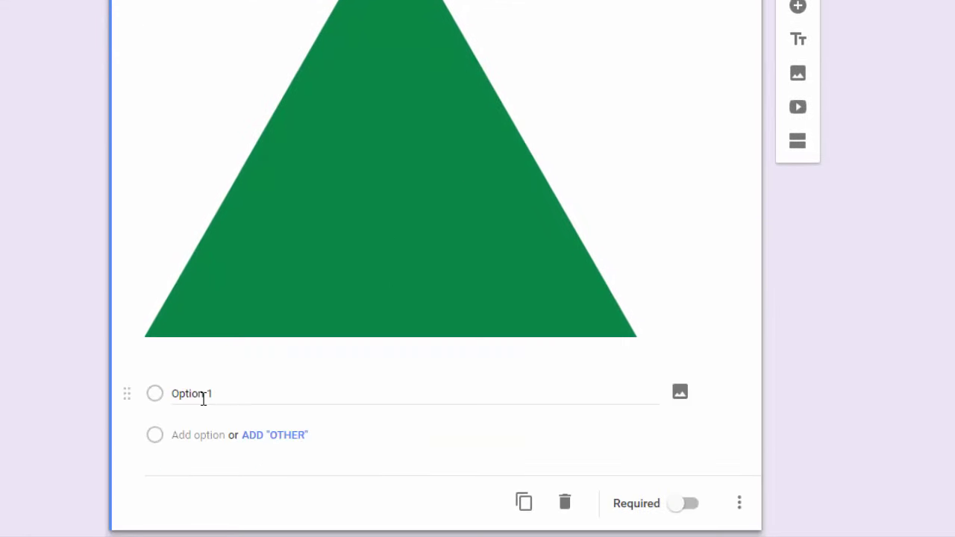
text(Trian)
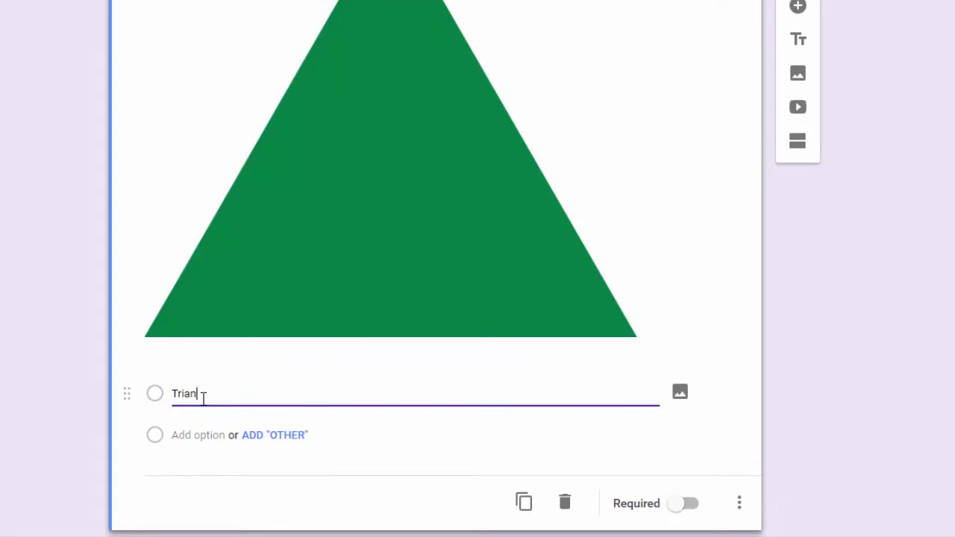
text(gle)
click(198, 436)
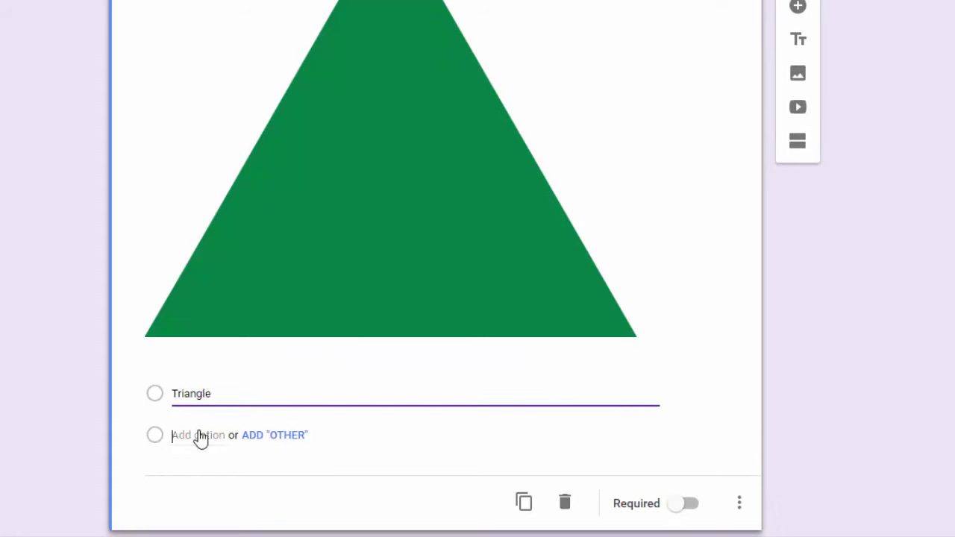
text(Squa)
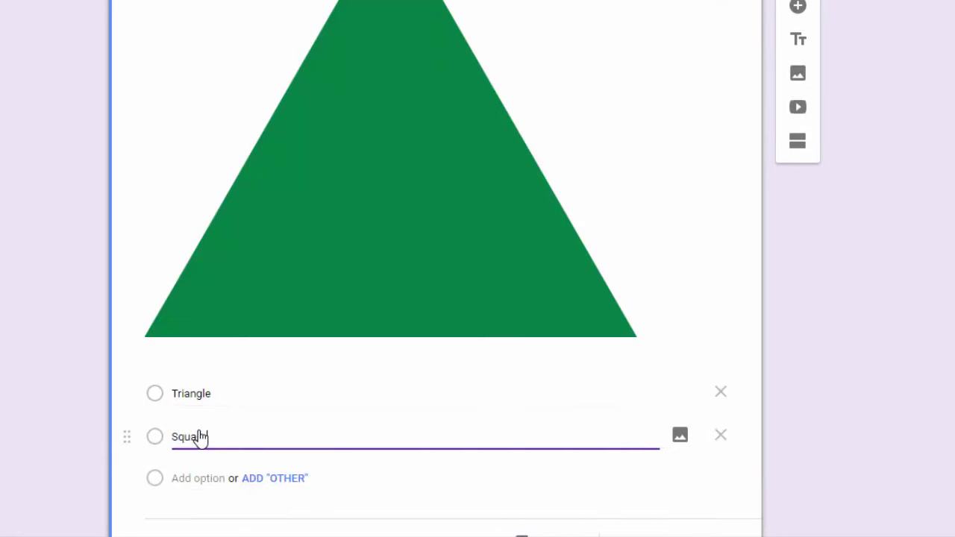
text(re)
click(196, 480)
text(Re)
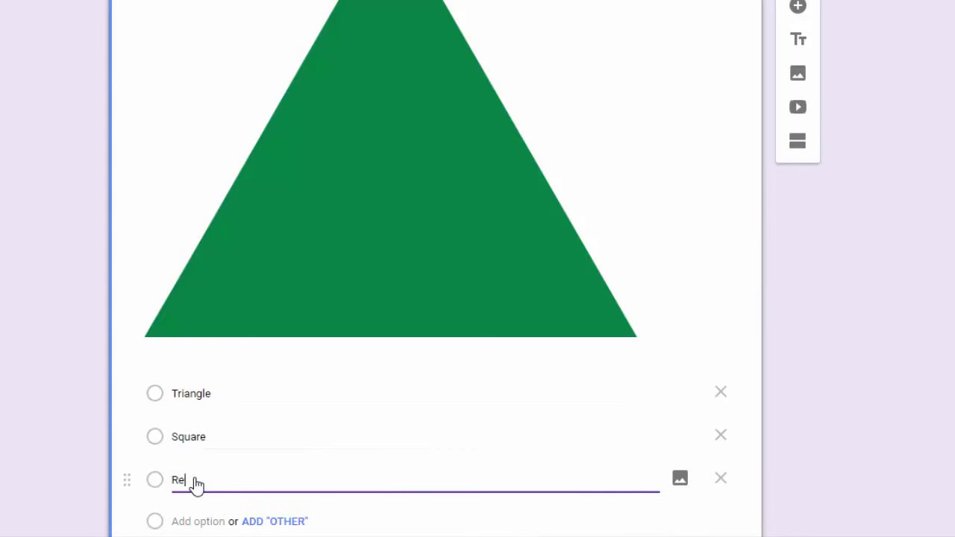
text(ctangle)
scroll(559, 341, down, 1)
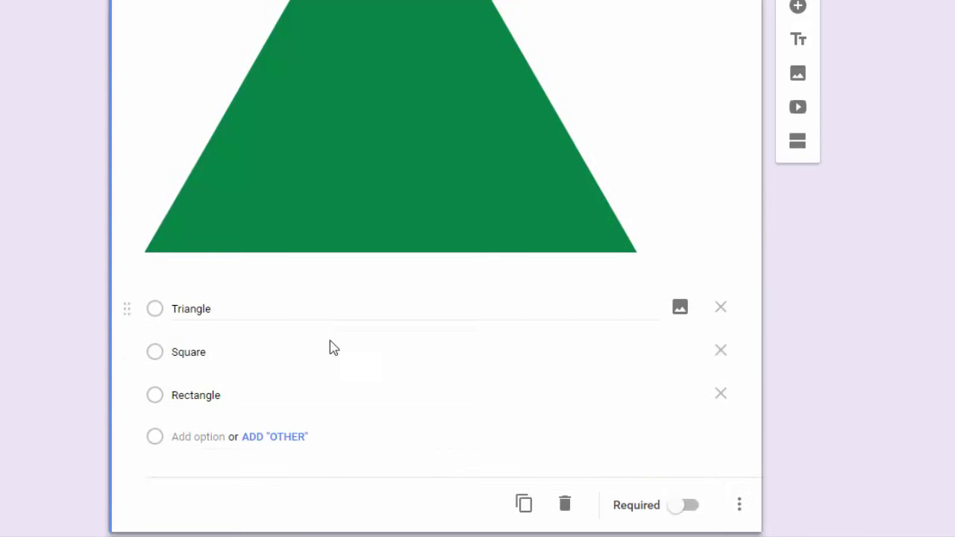
- Submit a test response to the live form, choosing Triangle for the shape question and the apple picture for the Apple question
scroll(377, 231, up, 2)
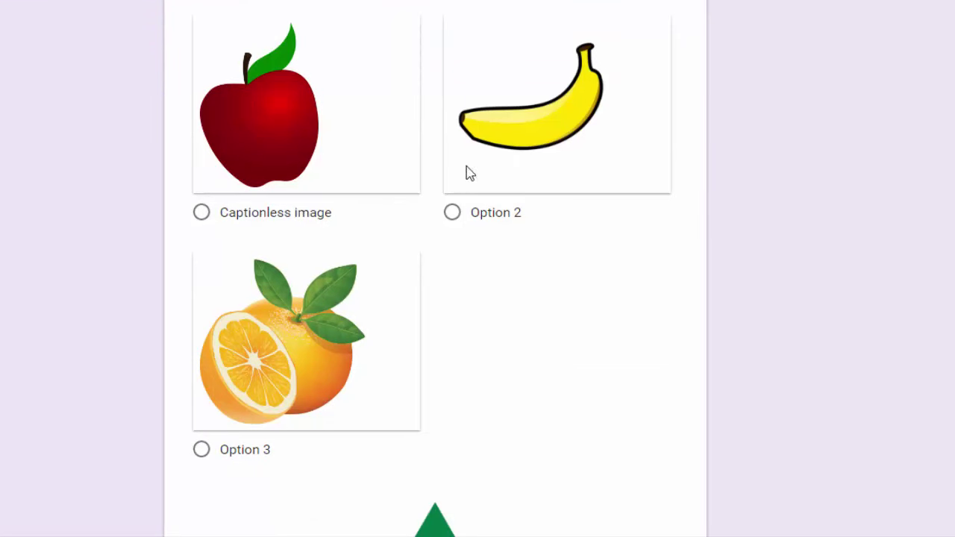
scroll(384, 168, down, 7)
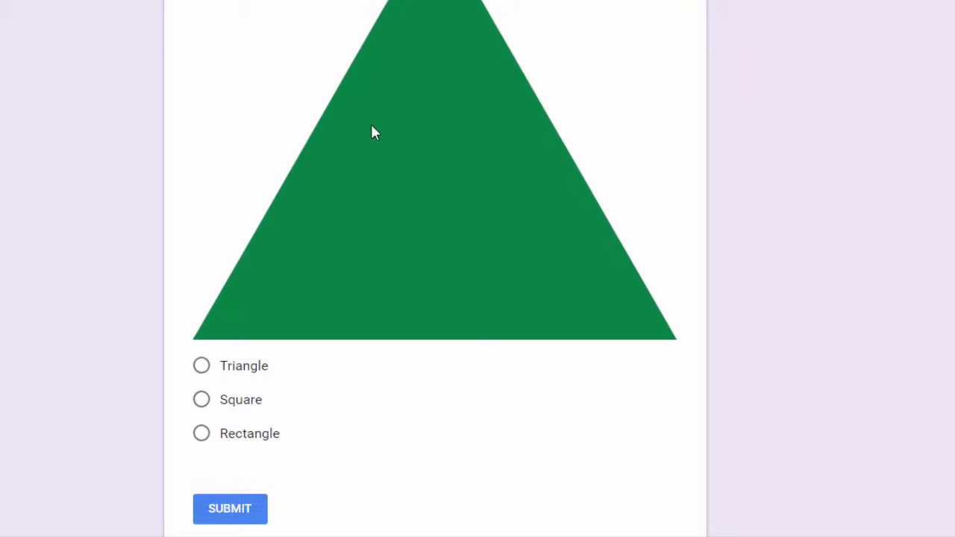
scroll(415, 109, down, 2)
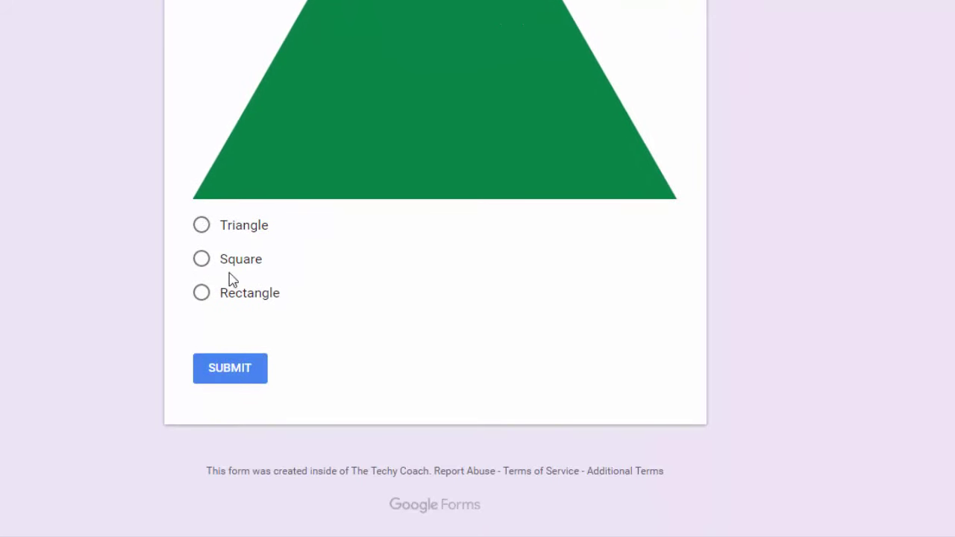
click(201, 224)
scroll(357, 258, up, 6)
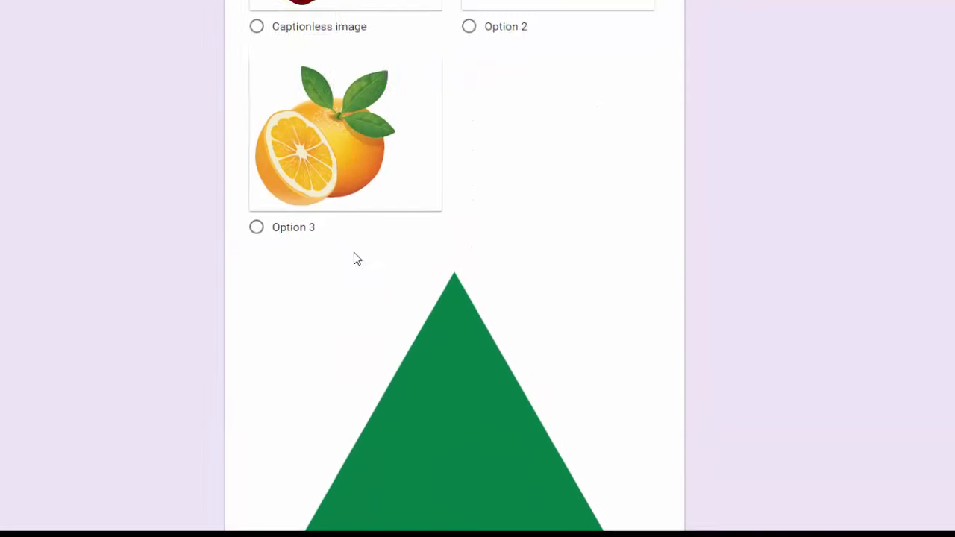
scroll(357, 259, up, 3)
click(298, 250)
scroll(492, 374, down, 2)
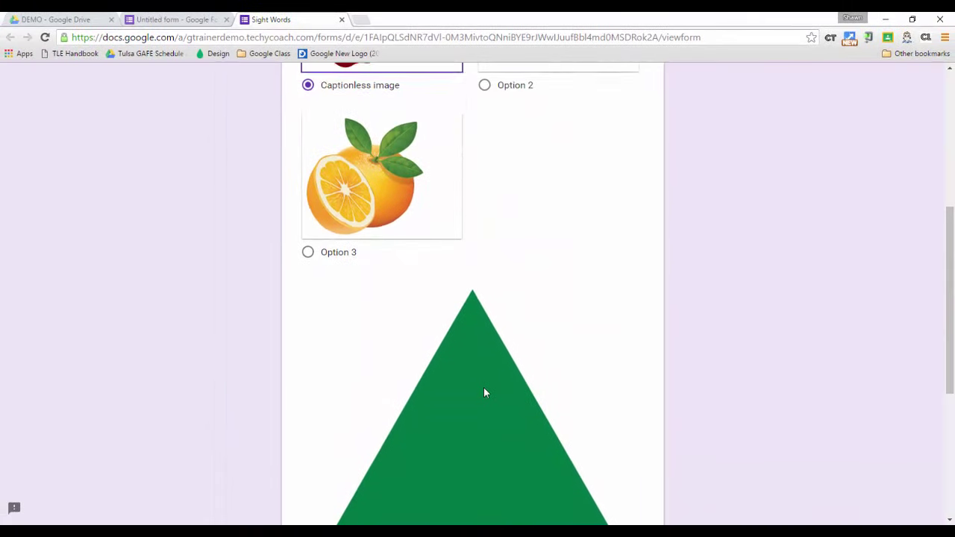
scroll(485, 393, down, 3)
click(348, 464)
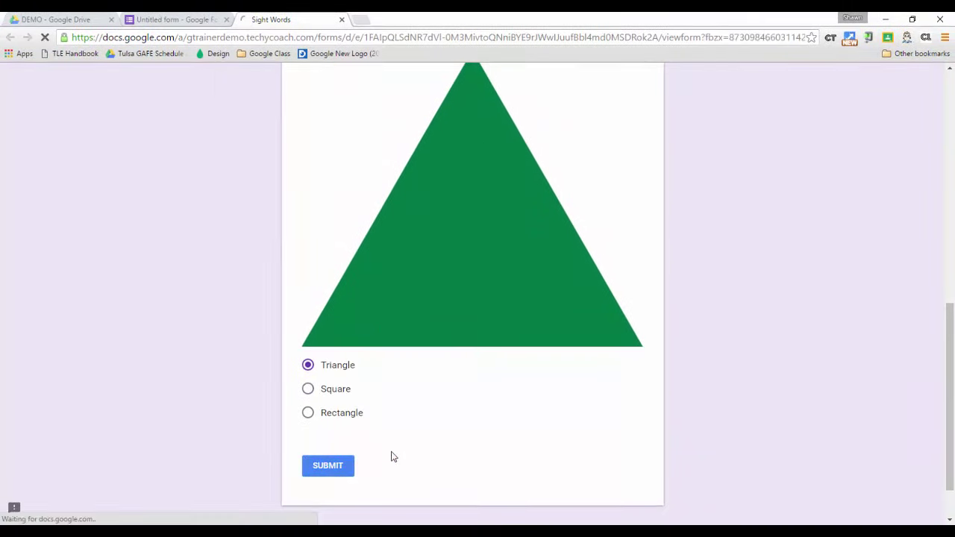